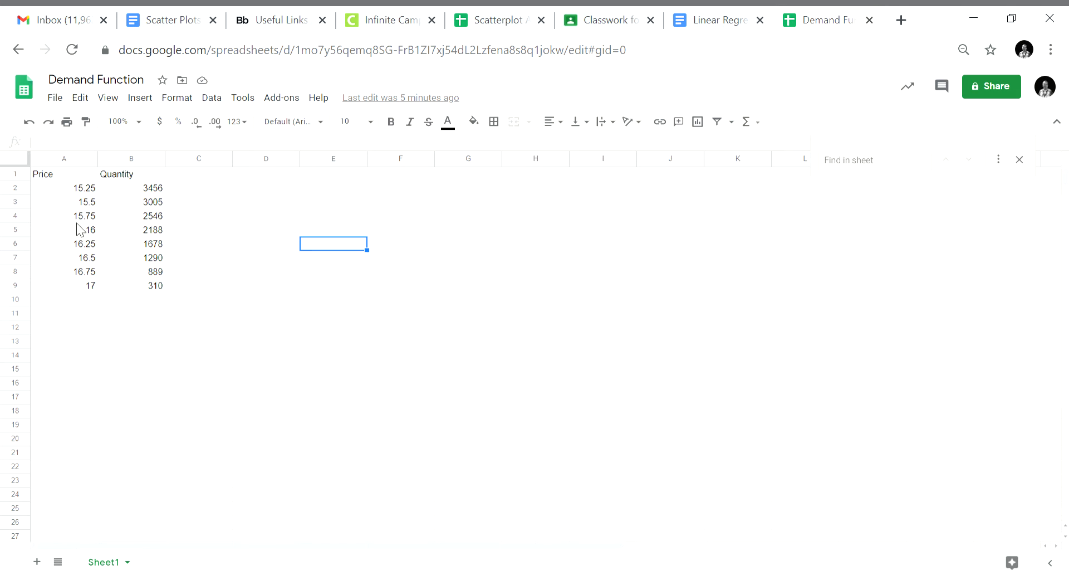
Format the Price column A as currency with a dollar sign and two decimals
{"action": "left_click", "coordinate": [70, 160]}
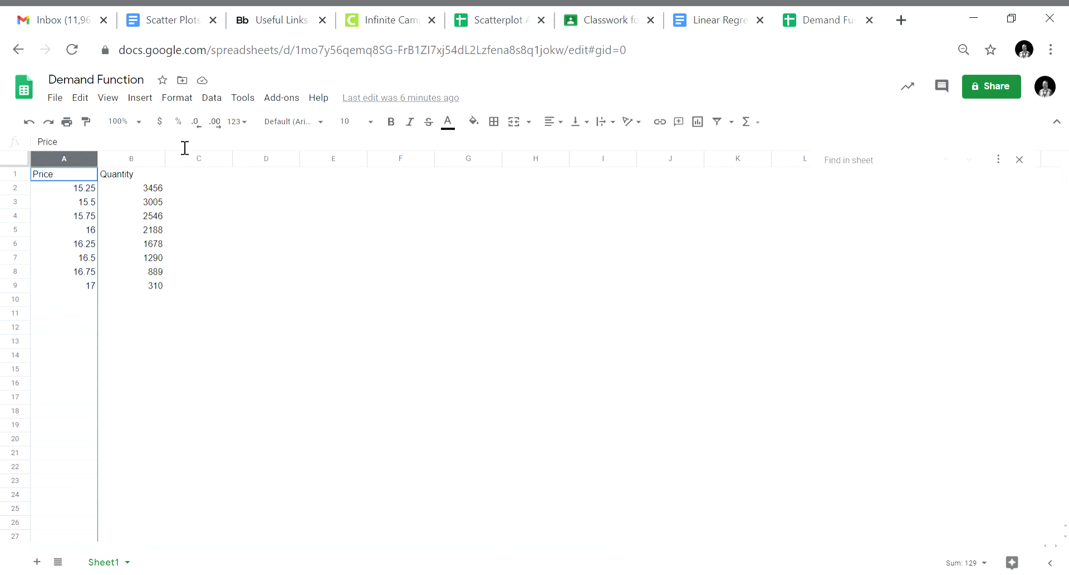
{"action": "left_click", "coordinate": [160, 123]}
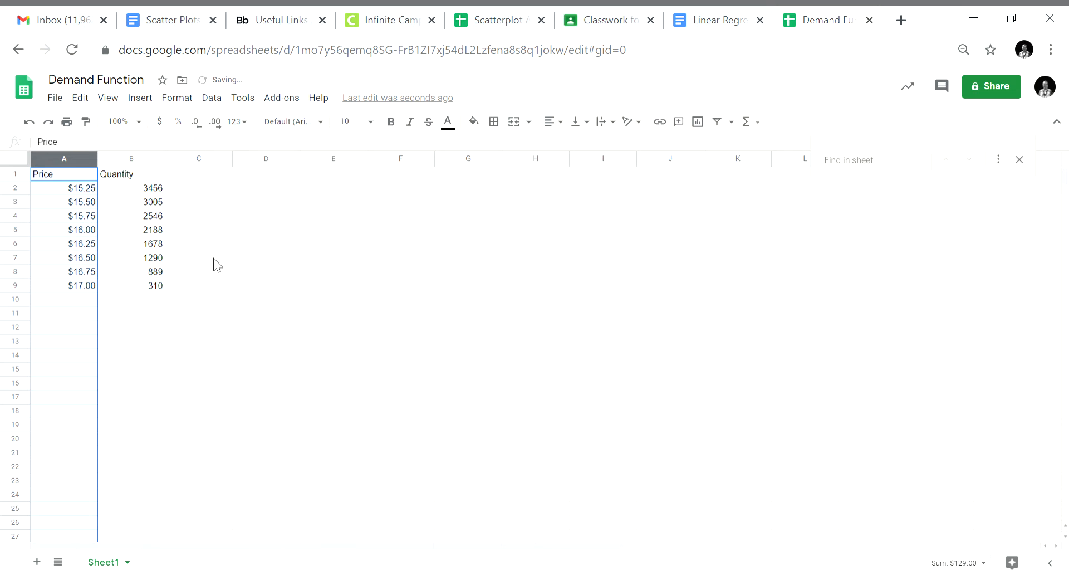
{"action": "left_click", "coordinate": [181, 318]}
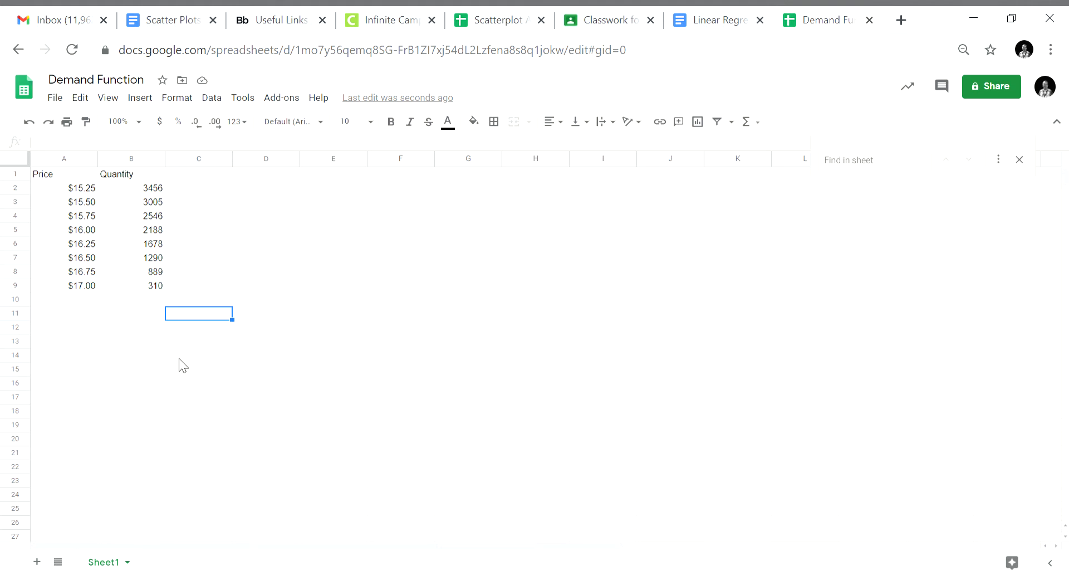
Calculate the regression slope in cell B11 with =SLOPE(b2:b9,a2:a9), using quantity as y and price as x
{"action": "left_click", "coordinate": [119, 316]}
{"action": "type", "text": "="}
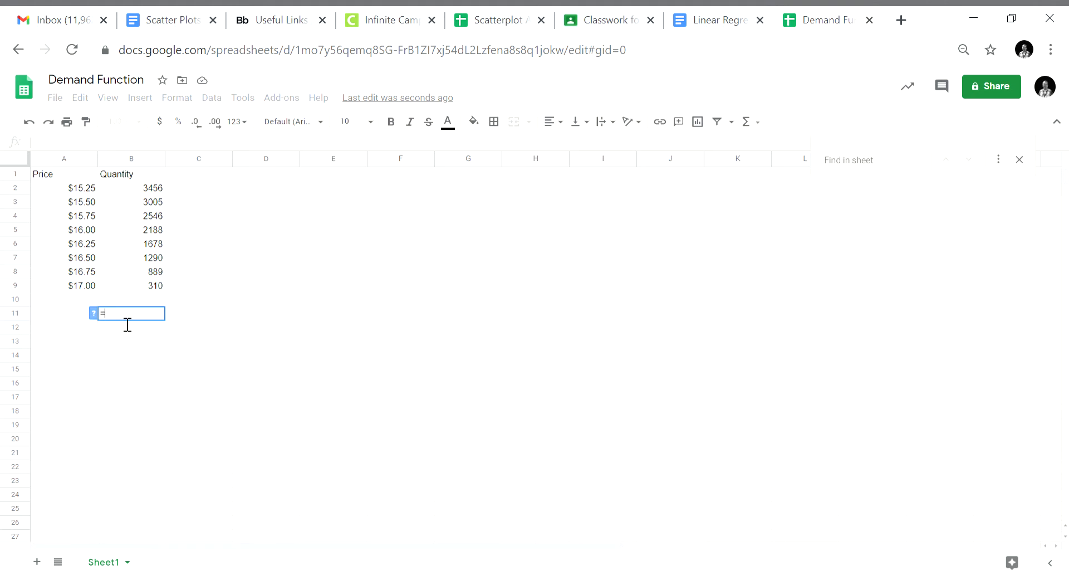
{"action": "type", "text": "s"}
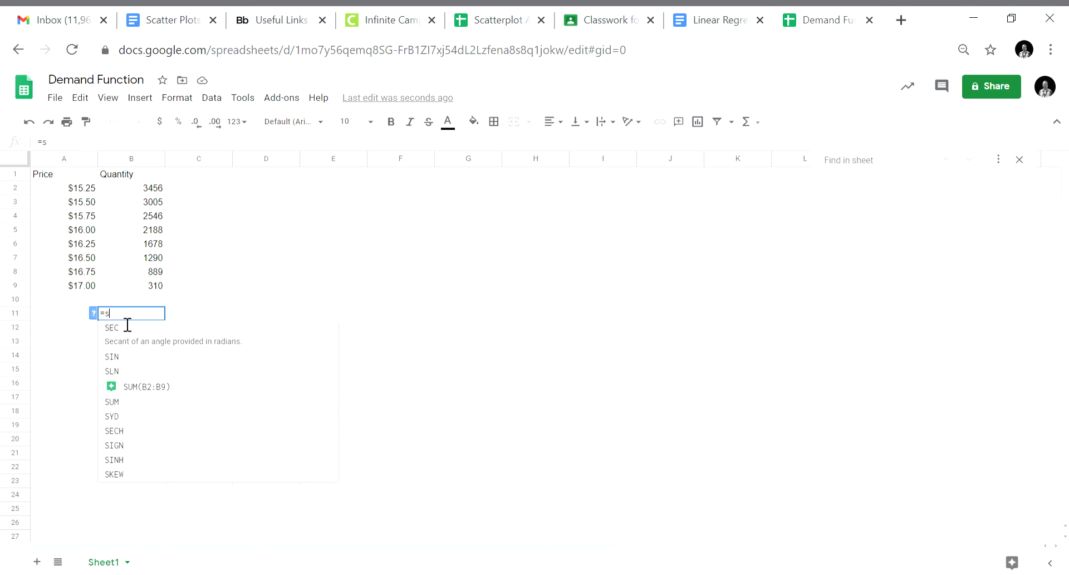
{"action": "type", "text": "l"}
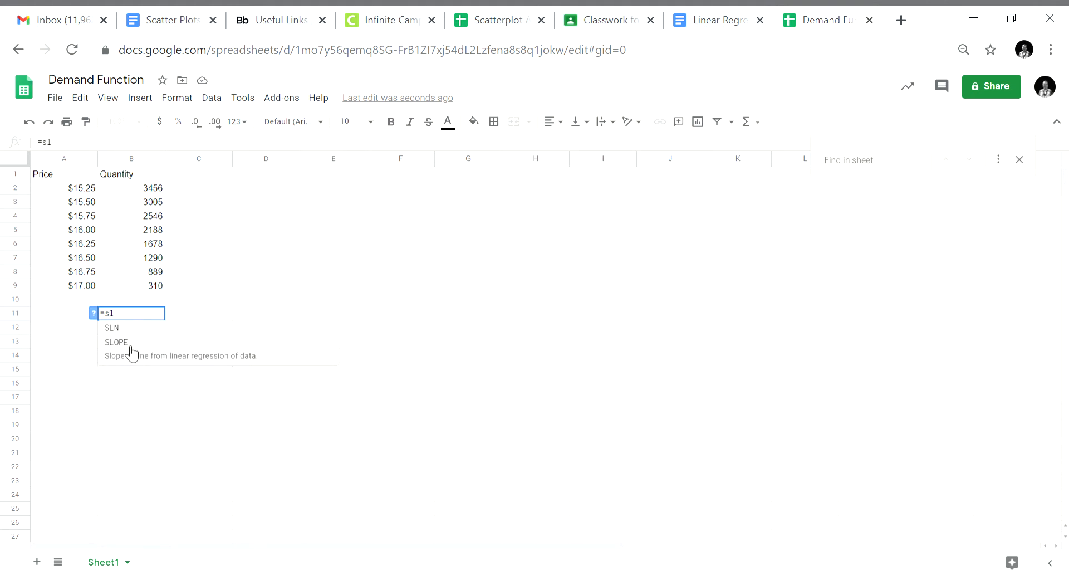
{"action": "left_click", "coordinate": [125, 345]}
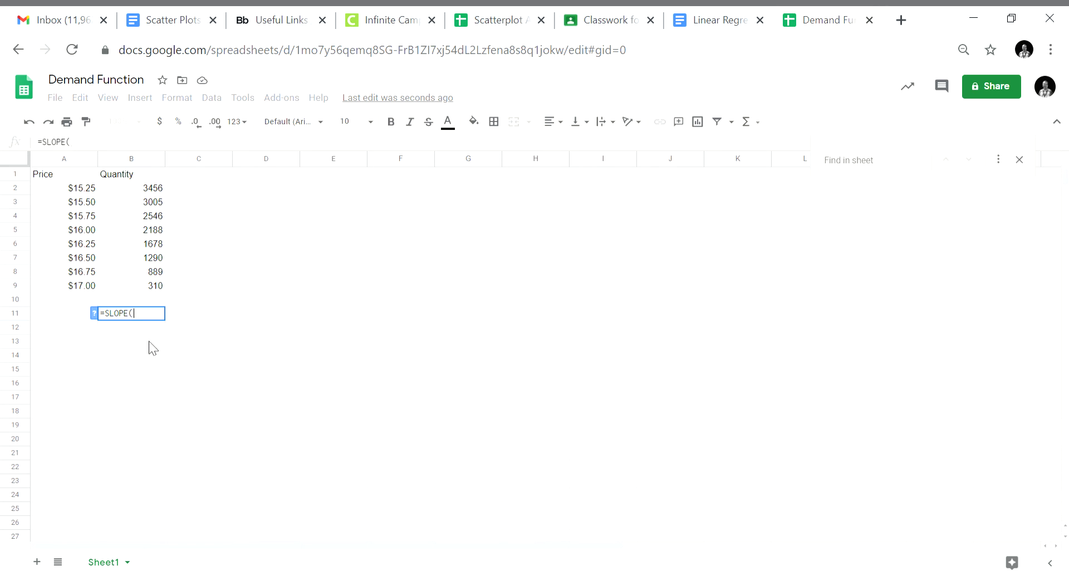
{"action": "type", "text": "b"}
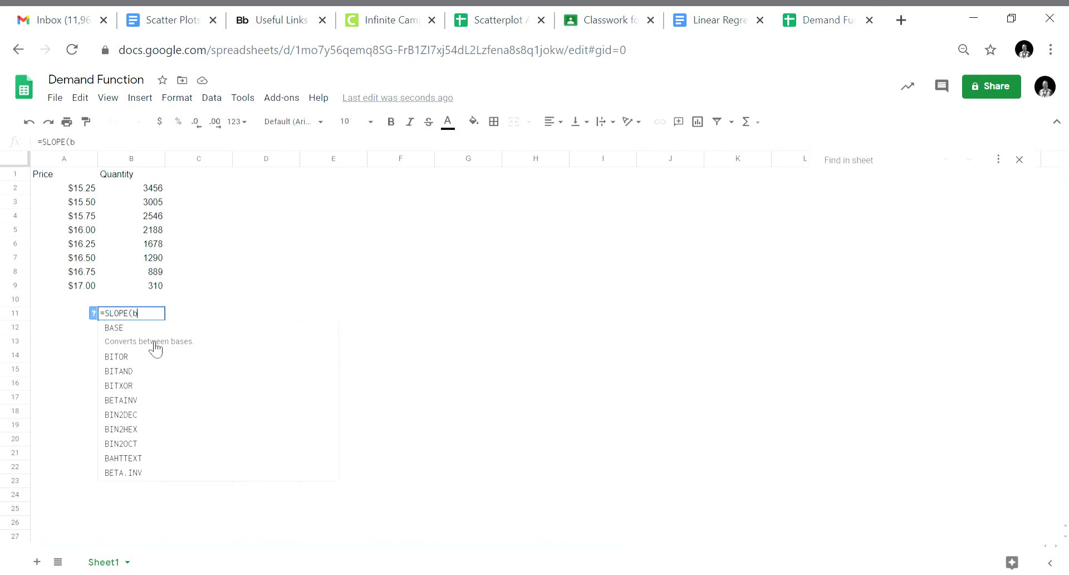
{"action": "type", "text": "2:"}
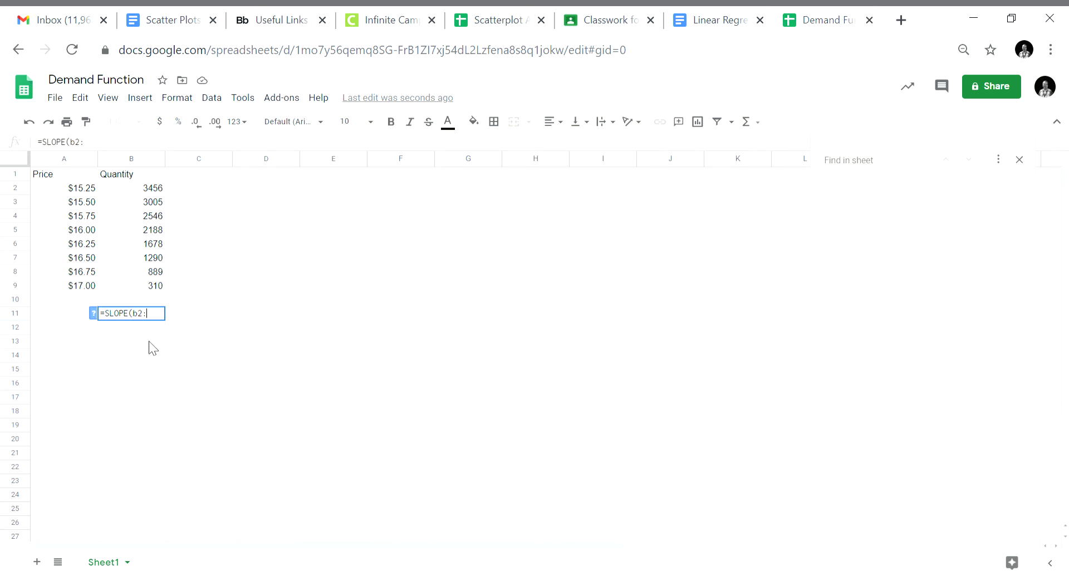
{"action": "type", "text": "b9,a2"}
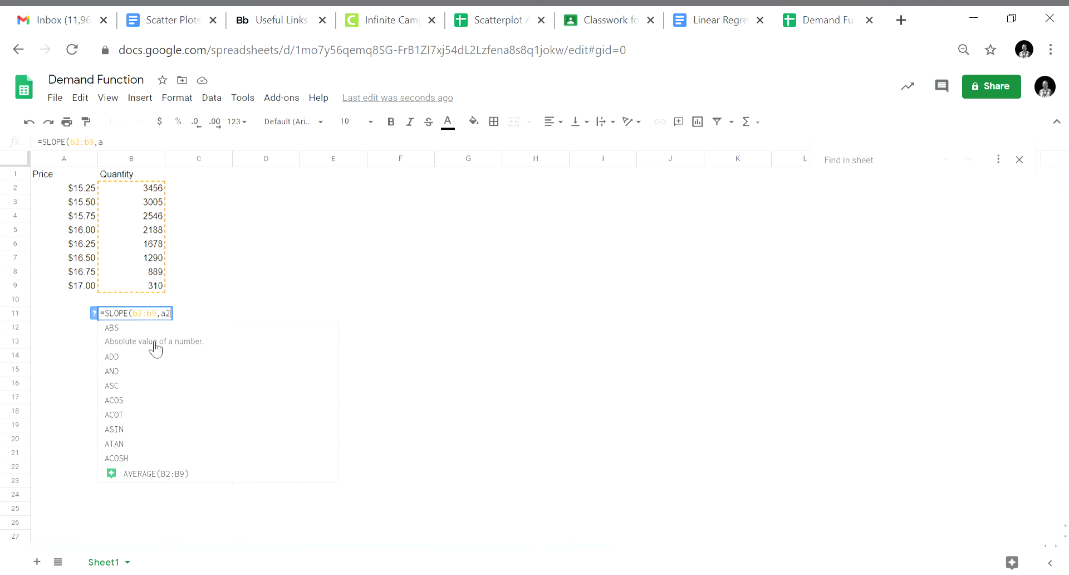
{"action": "type", "text": ":a"}
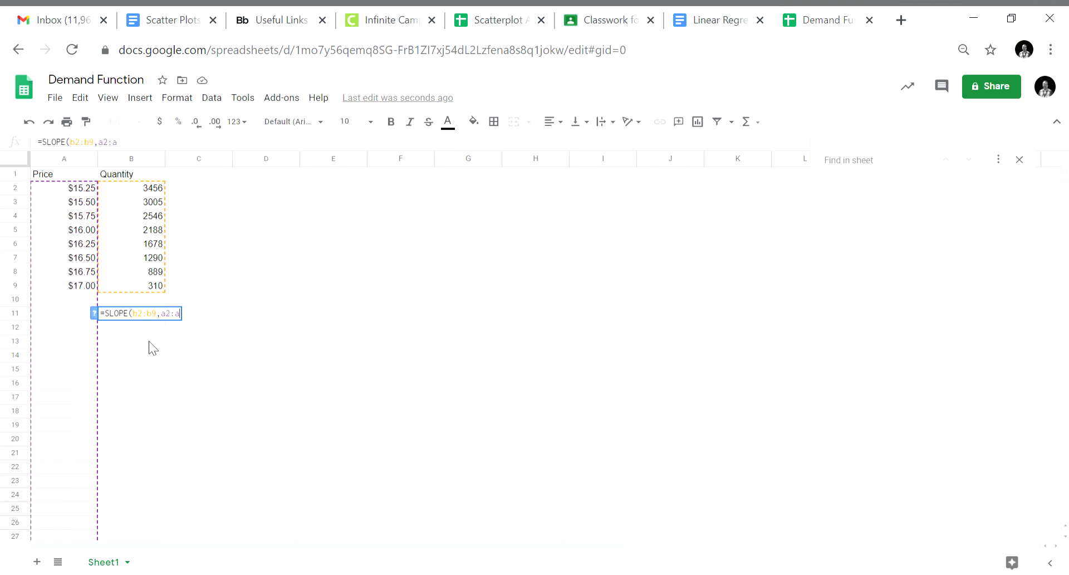
{"action": "type", "text": "9)"}
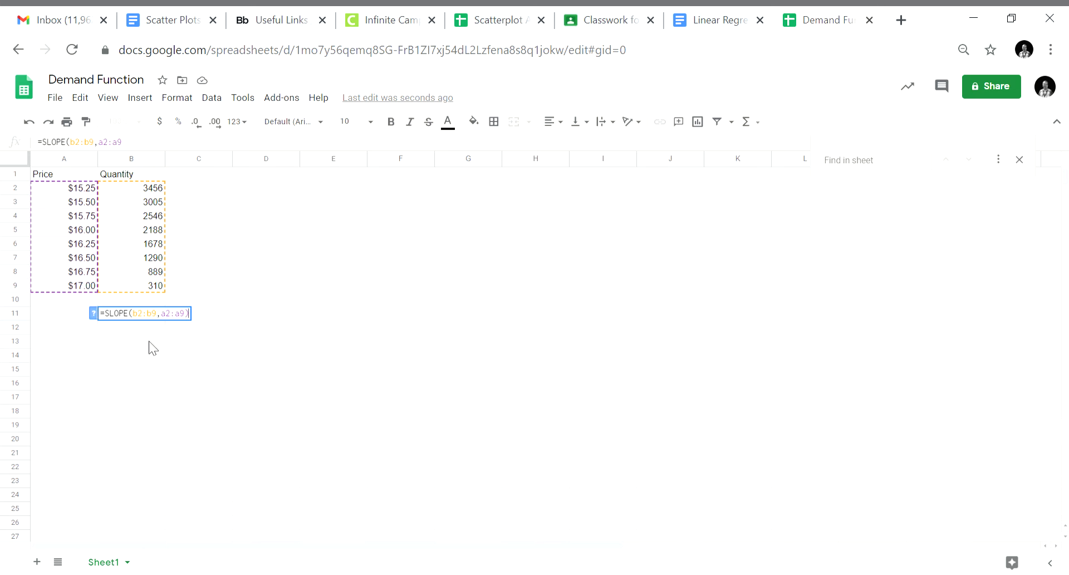
{"action": "key", "text": "Return"}
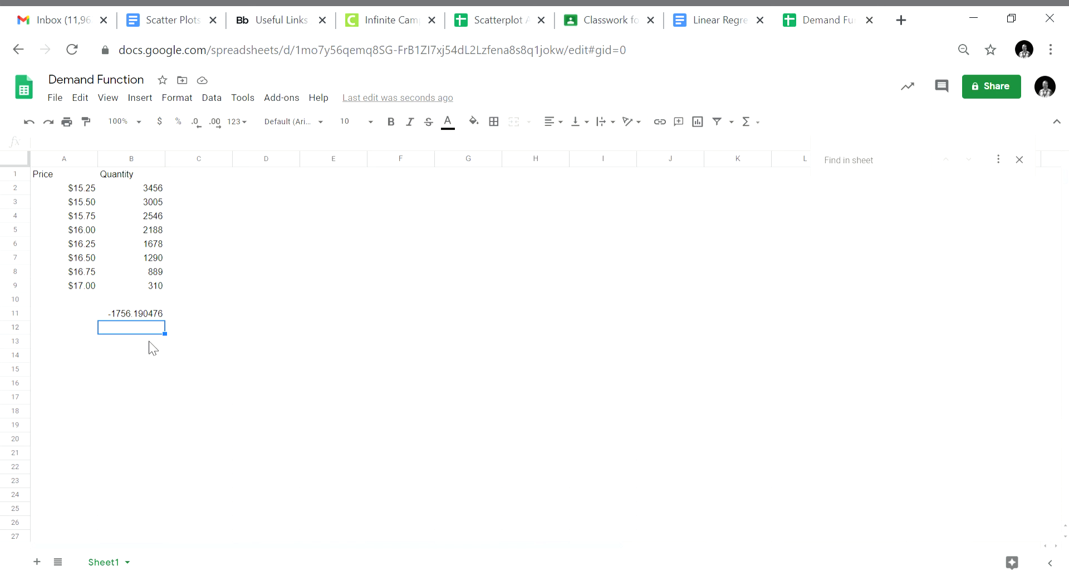
Calculate the regression's y-intercept in cell B12 with =INTERCEPT(b2:b9,a2:a9)
{"action": "type", "text": "="}
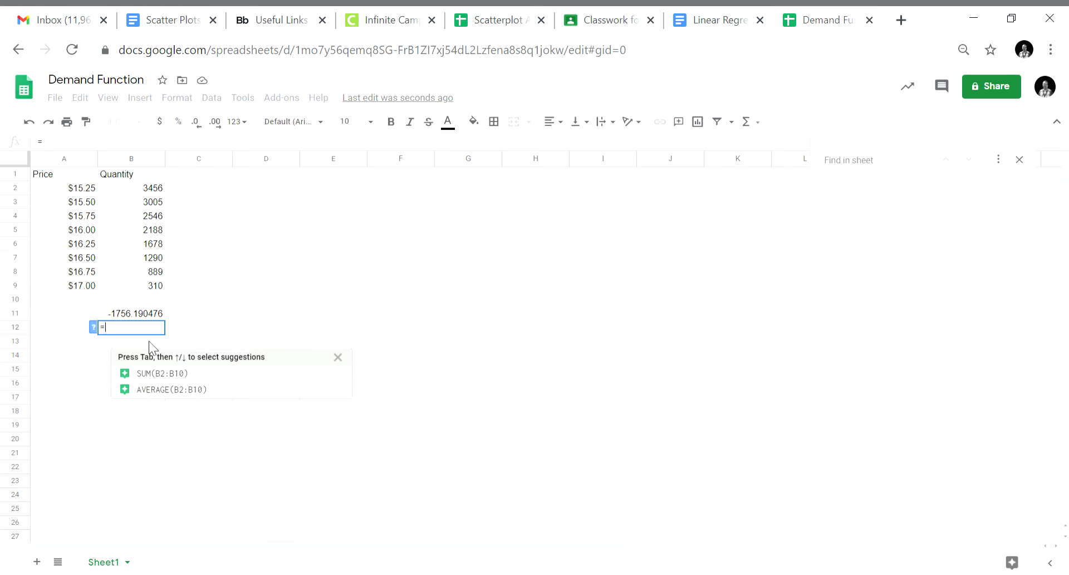
{"action": "type", "text": "in"}
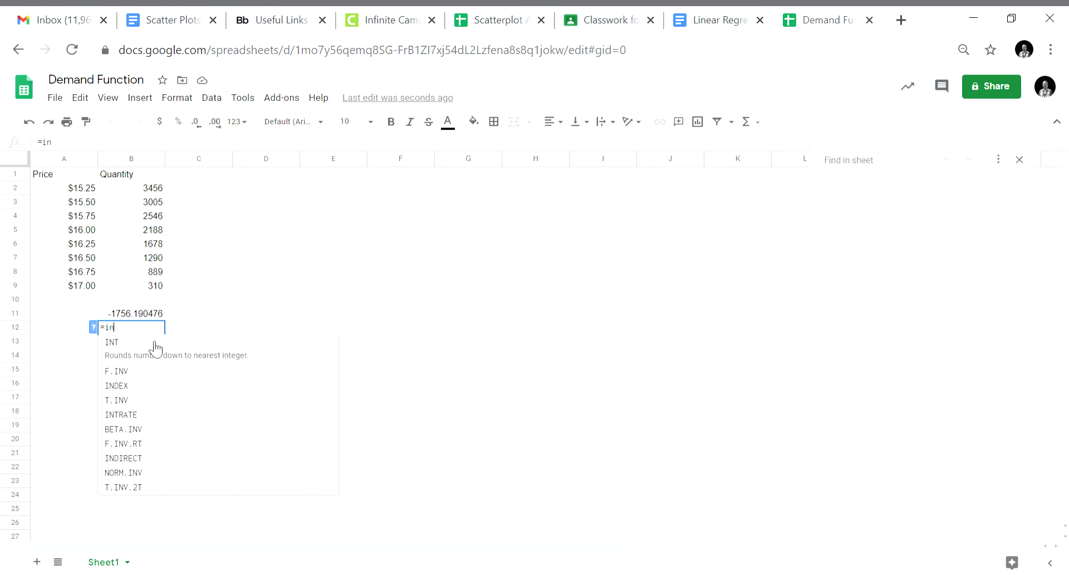
{"action": "type", "text": "t"}
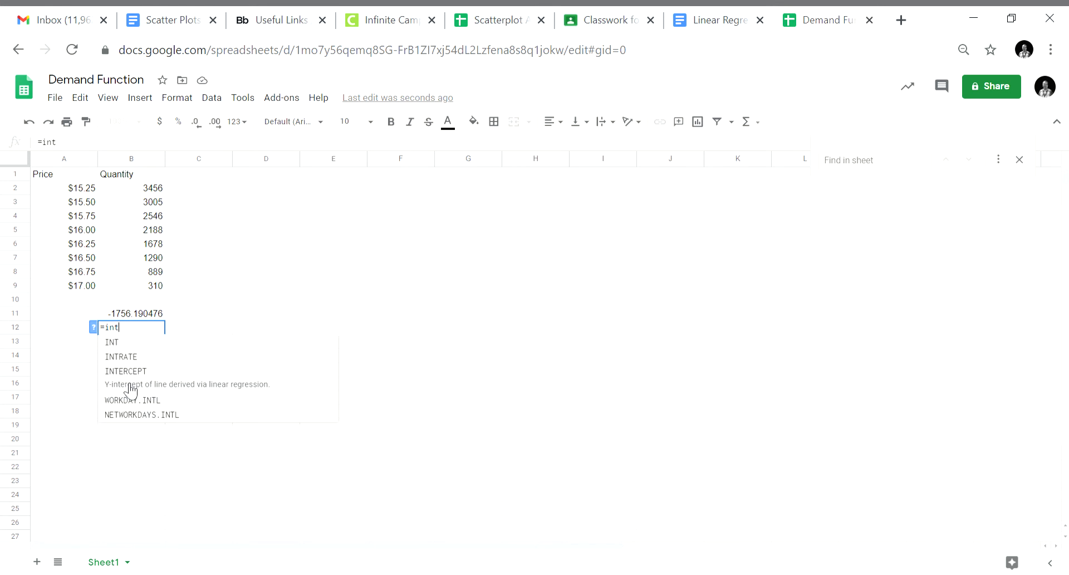
{"action": "left_click", "coordinate": [143, 372]}
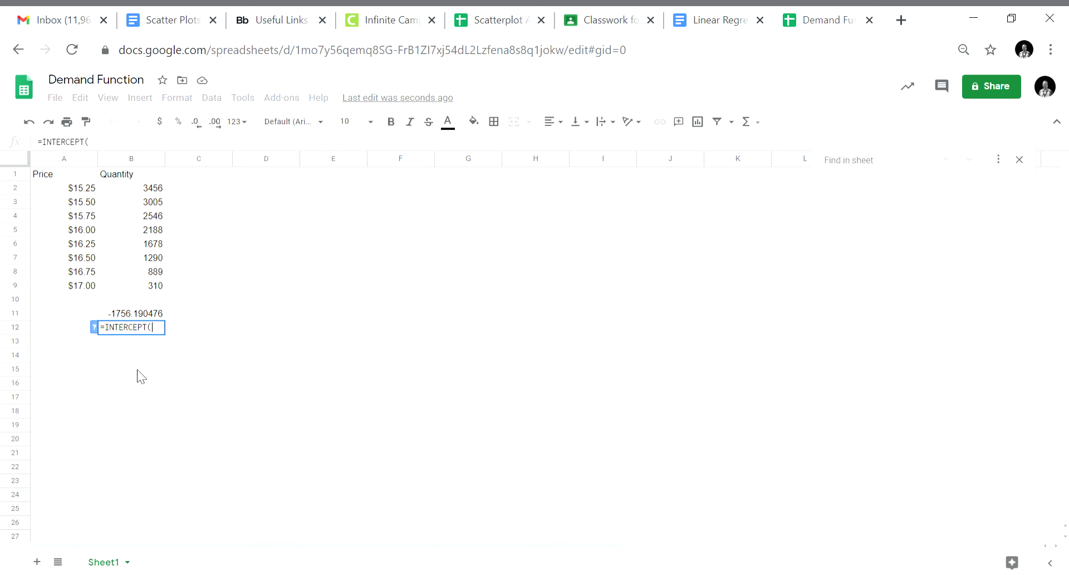
{"action": "type", "text": "b2:"}
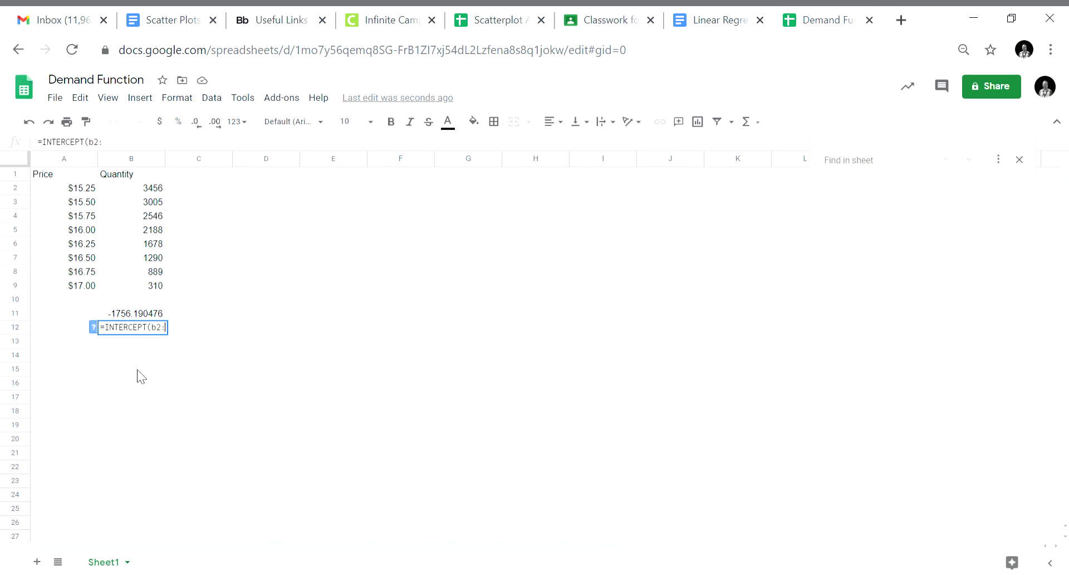
{"action": "type", "text": "b9,a2:a9"}
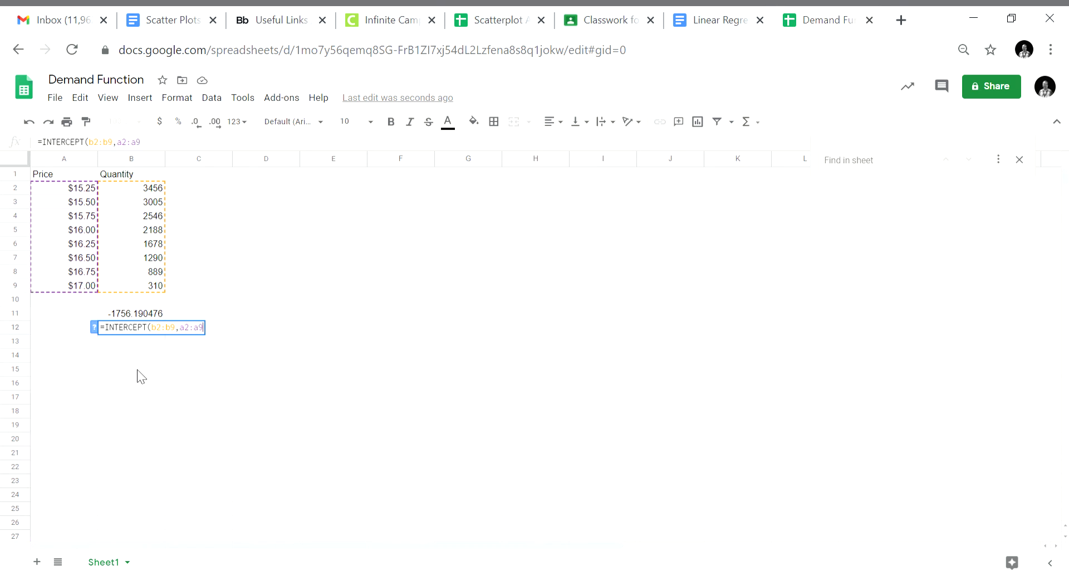
{"action": "type", "text": ")"}
{"action": "key", "text": "Return"}
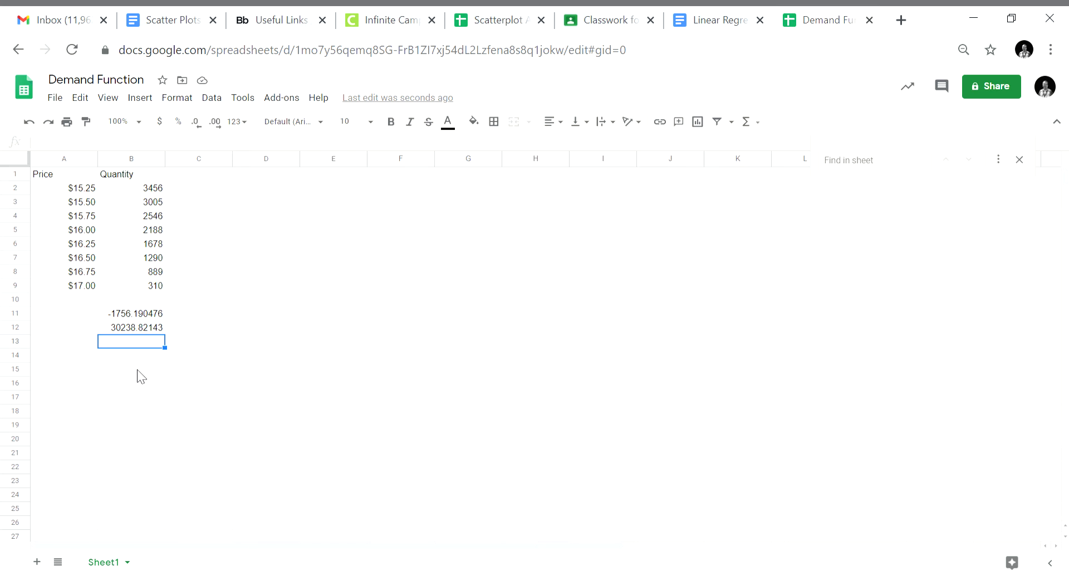
Insert a new drawing and draw a wide text box across its upper part
{"action": "left_click", "coordinate": [148, 102]}
{"action": "mouse_move", "coordinate": [176, 100]}
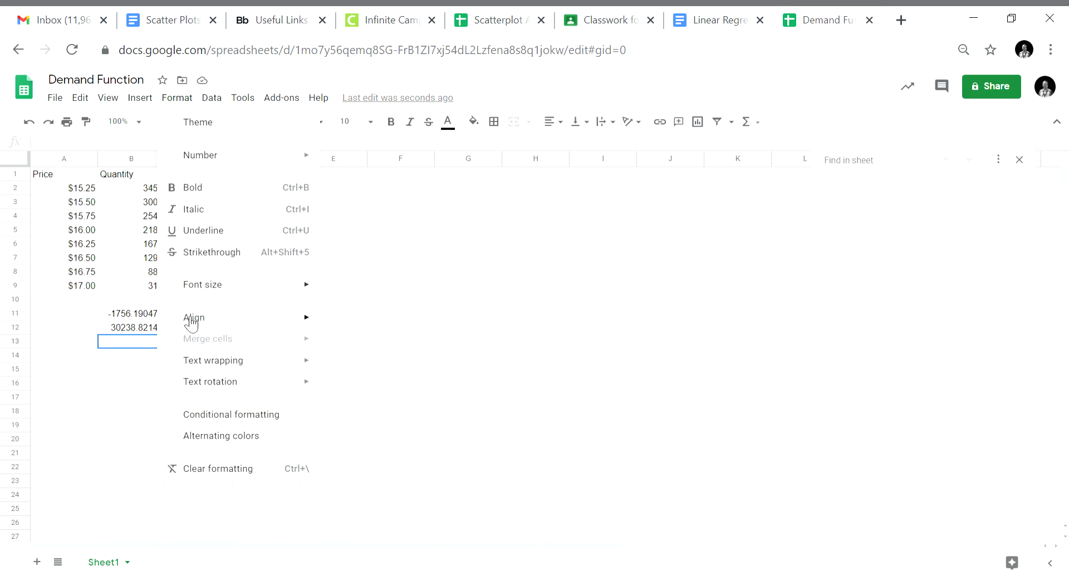
{"action": "mouse_move", "coordinate": [140, 101]}
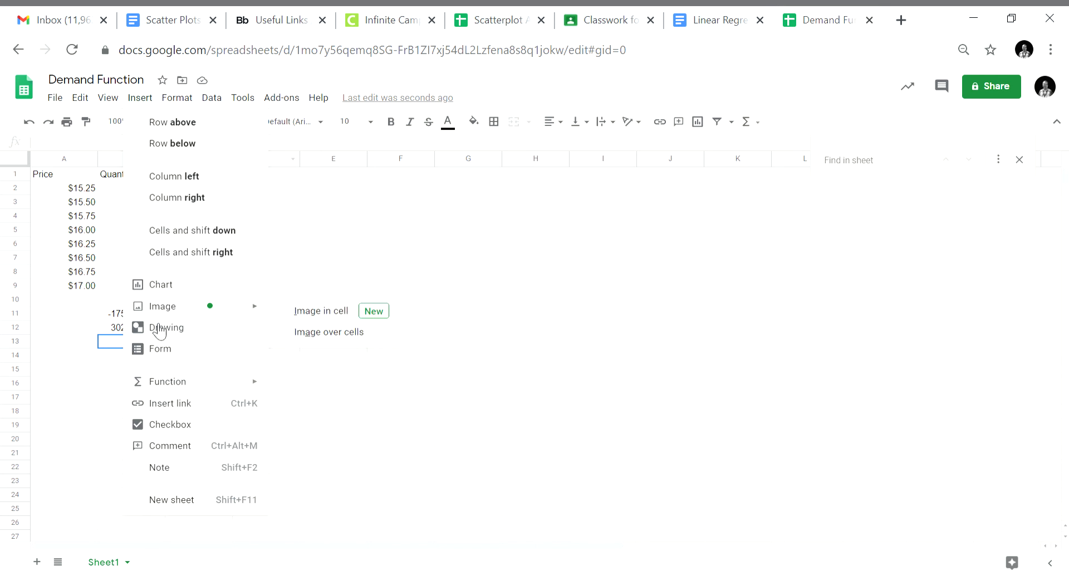
{"action": "left_click", "coordinate": [156, 329]}
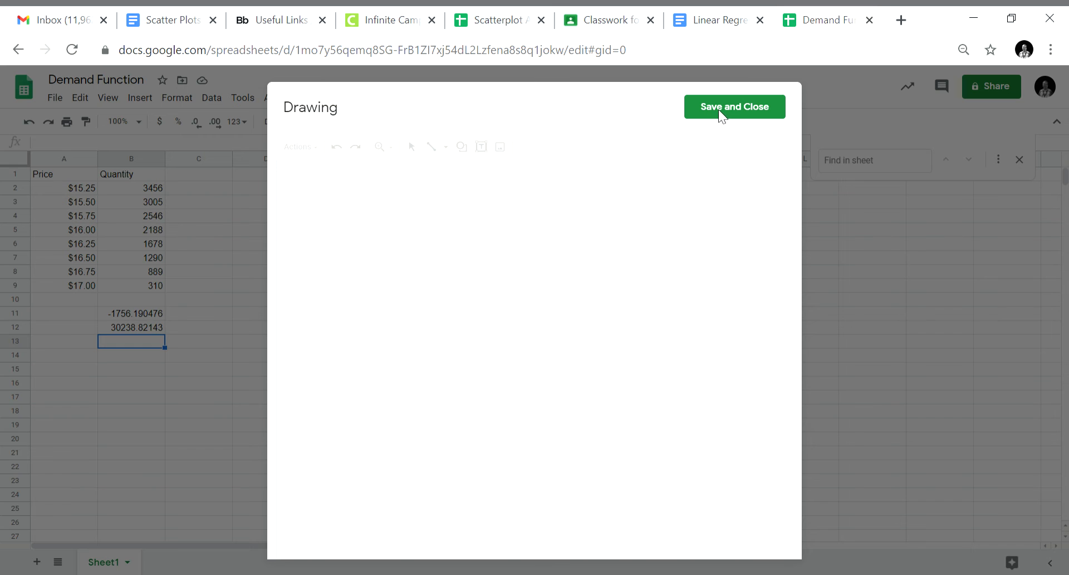
{"action": "left_click", "coordinate": [481, 147]}
{"action": "left_click_drag", "start_coordinate": [330, 205], "coordinate": [702, 306]}
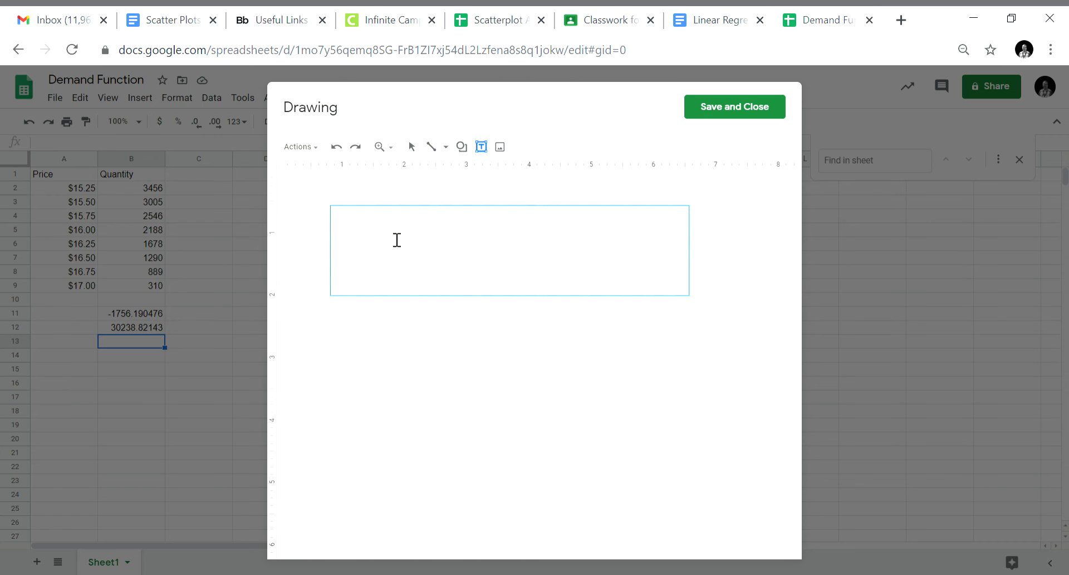
Write "The demand function is q = -1756.19p + 30238.82" in the text box and save the drawing to the sheet
{"action": "type", "text": "T"}
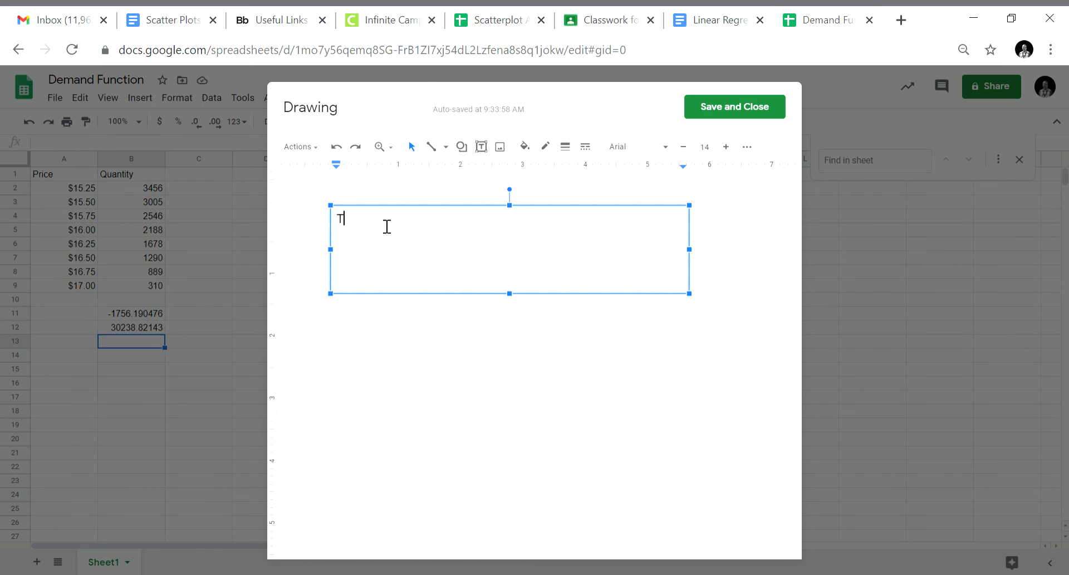
{"action": "type", "text": "he demand"}
{"action": "type", "text": " fi"}
{"action": "type", "text": "uncti"}
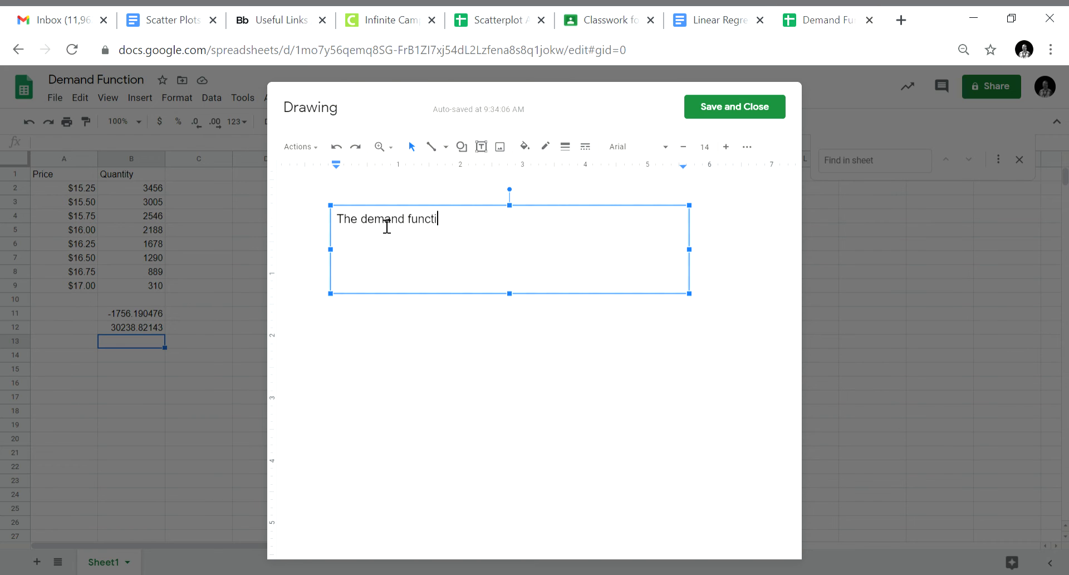
{"action": "type", "text": "on is"}
{"action": "type", "text": "q = -1756.19p"}
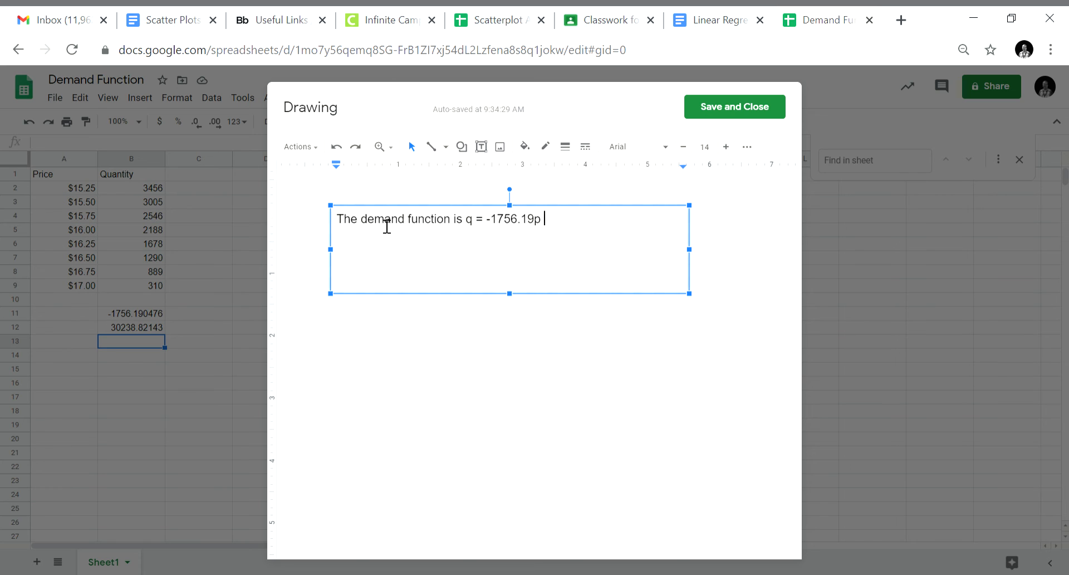
{"action": "type", "text": " +"}
{"action": "type", "text": "30238.82"}
{"action": "left_click", "coordinate": [734, 114]}
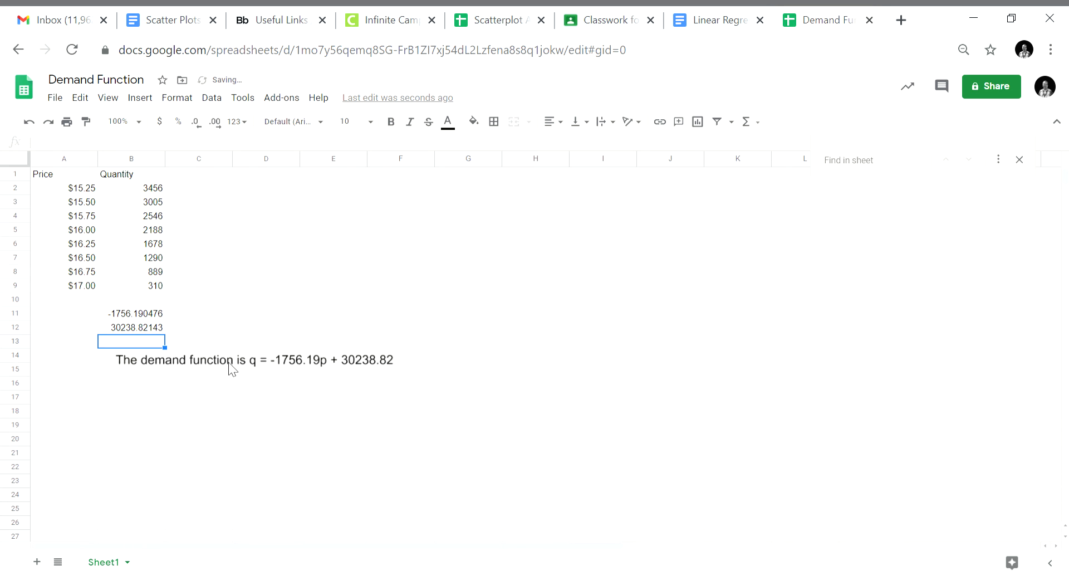
Move the demand function text drawing beside the data table, around columns D to I and rows 2 to 9
{"action": "mouse_move", "coordinate": [263, 367]}
{"action": "left_mouse_down"}
{"action": "mouse_move", "coordinate": [459, 253]}
{"action": "mouse_move", "coordinate": [446, 191]}
{"action": "mouse_move", "coordinate": [520, 167]}
{"action": "left_mouse_up"}
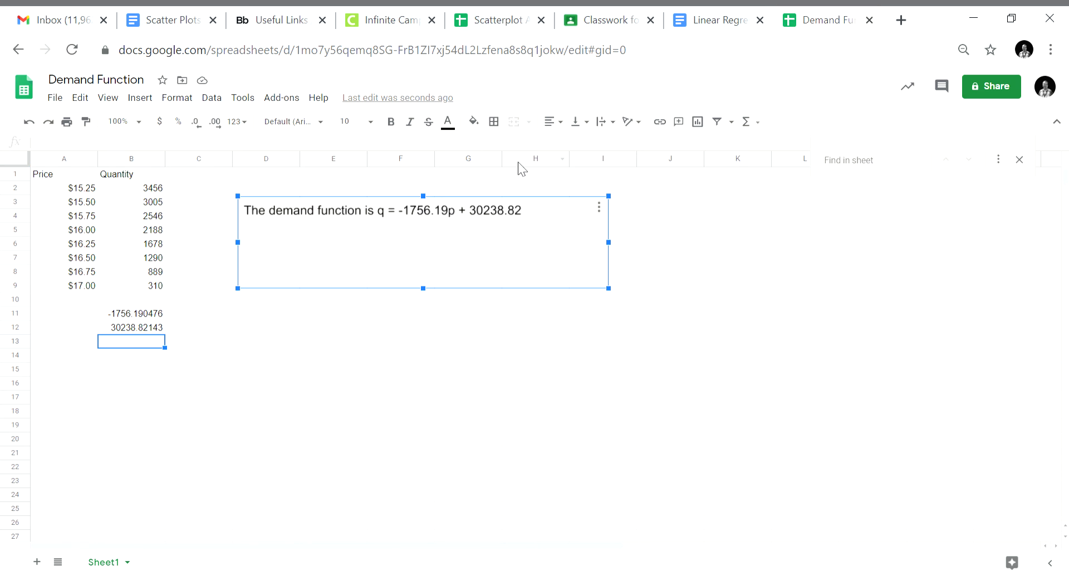
{"action": "left_click", "coordinate": [471, 368]}
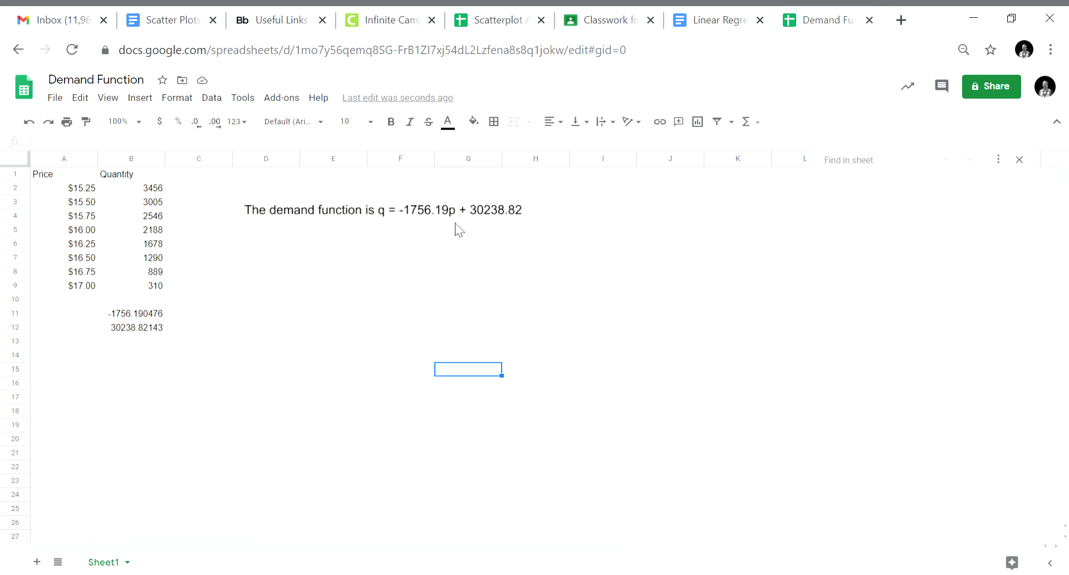
Forecast the quantity demanded at a price of 14 in cell B13 with =FORECAST(14,b2:b9,a2:a9)
{"action": "left_click", "coordinate": [112, 345]}
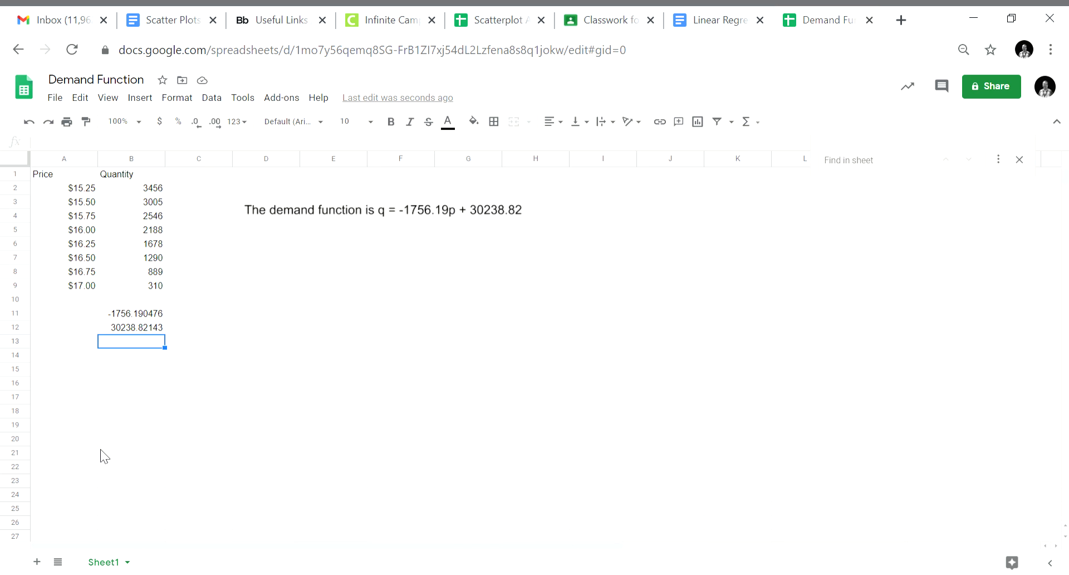
{"action": "type", "text": "="}
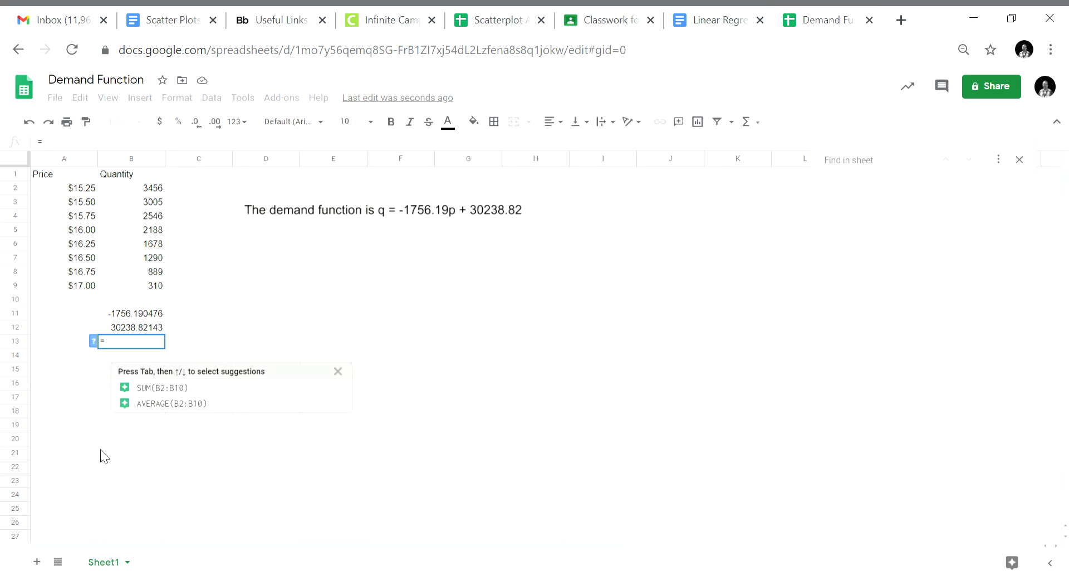
{"action": "type", "text": "for"}
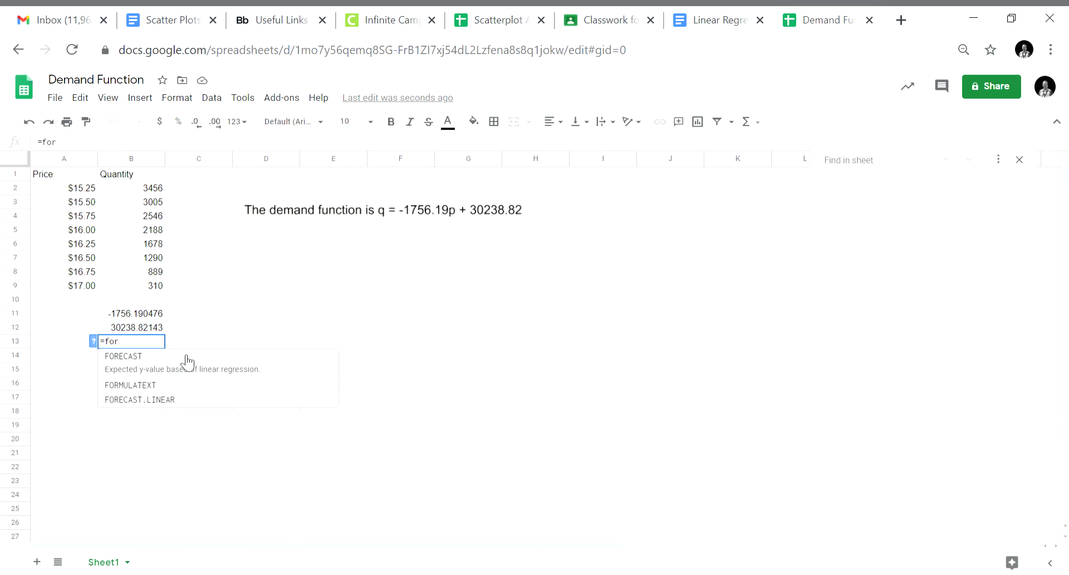
{"action": "type", "text": "ecast"}
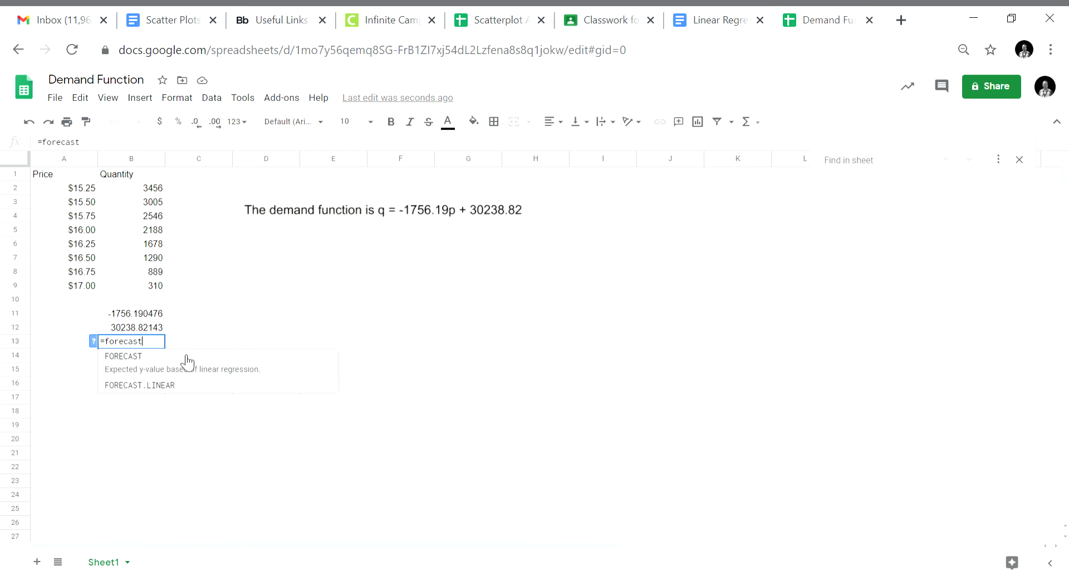
{"action": "type", "text": "("}
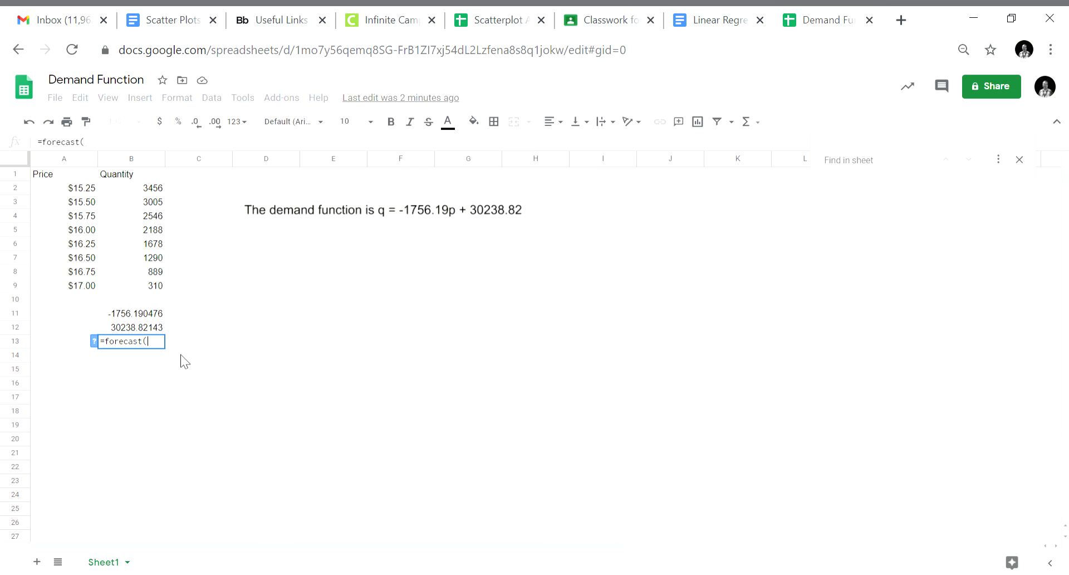
{"action": "type", "text": "14"}
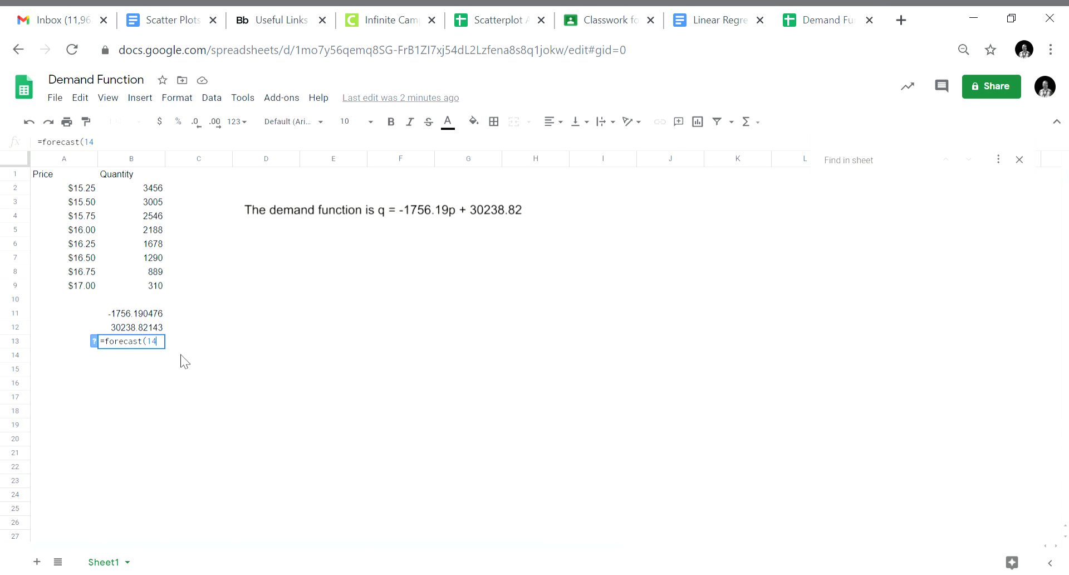
{"action": "type", "text": ","}
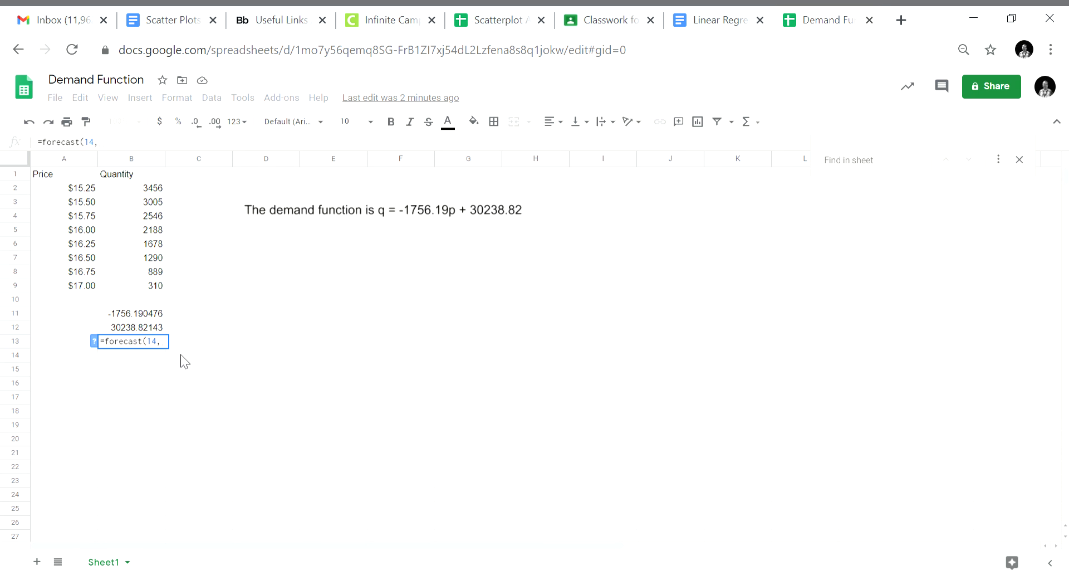
{"action": "type", "text": "b2"}
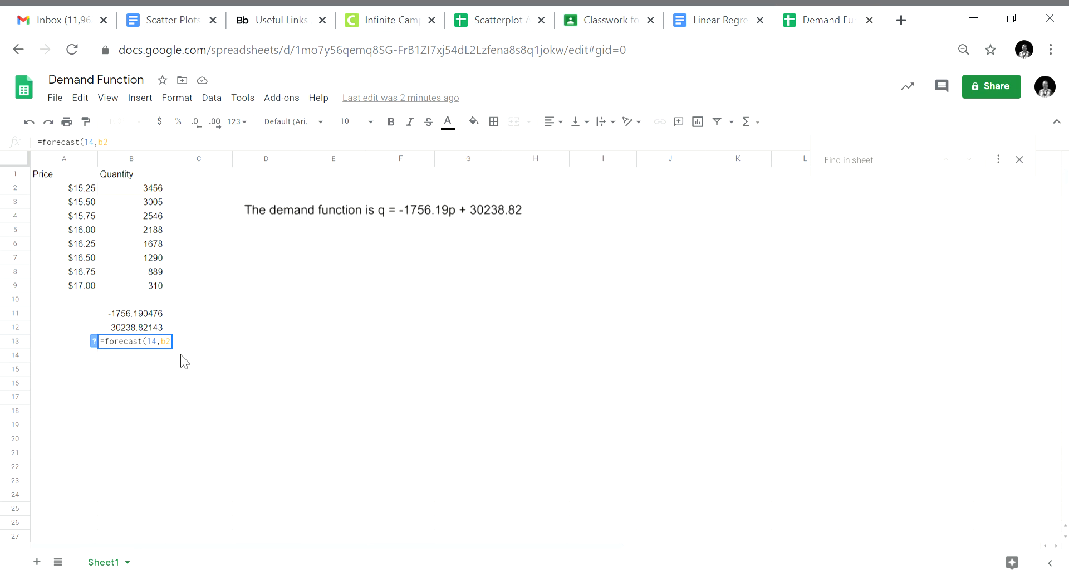
{"action": "type", "text": ":b9,"}
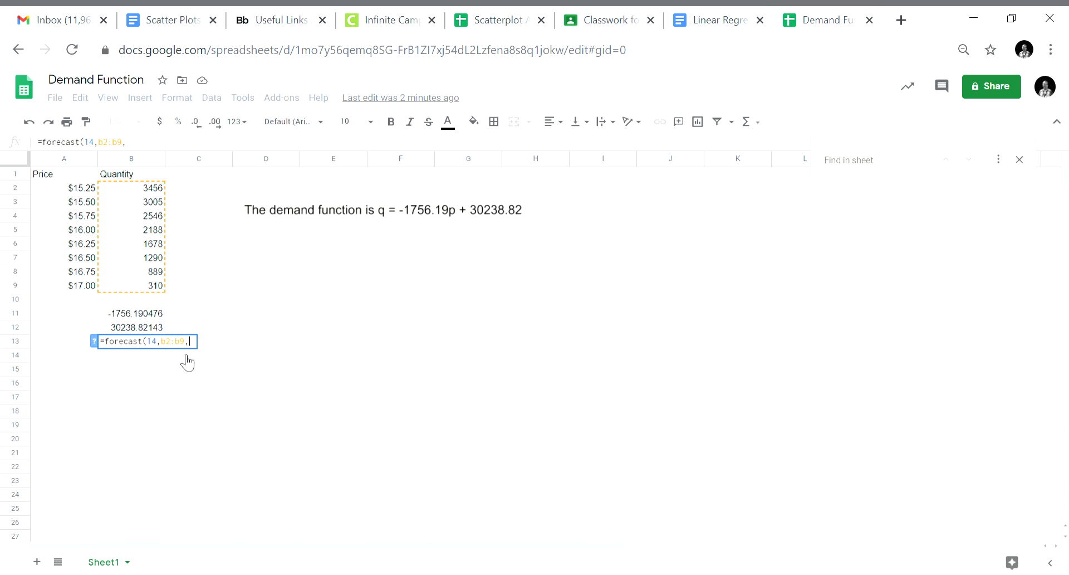
{"action": "type", "text": "a2"}
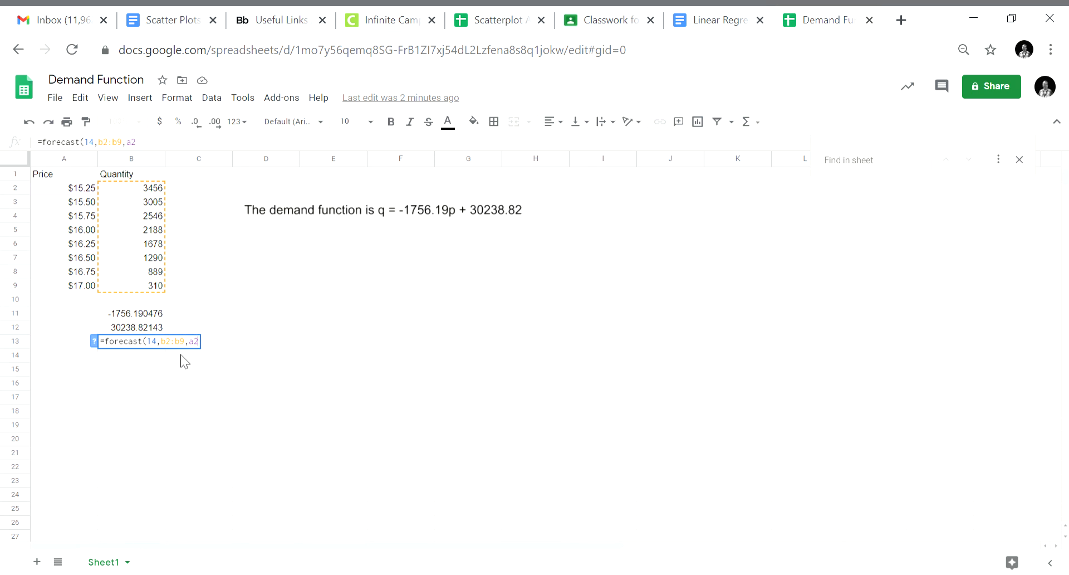
{"action": "type", "text": ":a9)"}
{"action": "key", "text": "Return"}
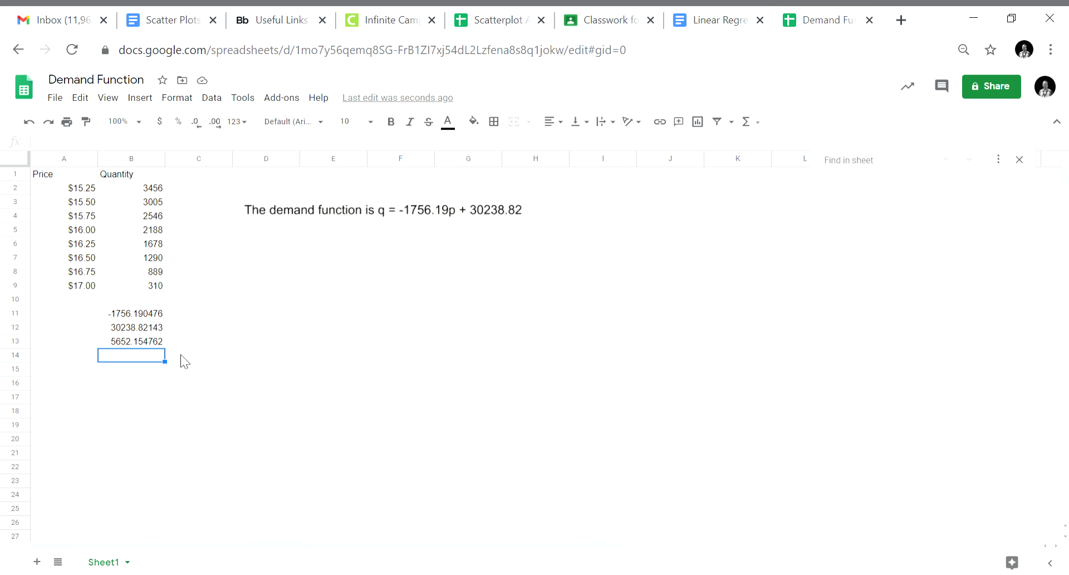
Calculate the correlation coefficient between quantity and price in cell B14 with =CORREL(b2:b9,a2:a9)
{"action": "type", "text": "="}
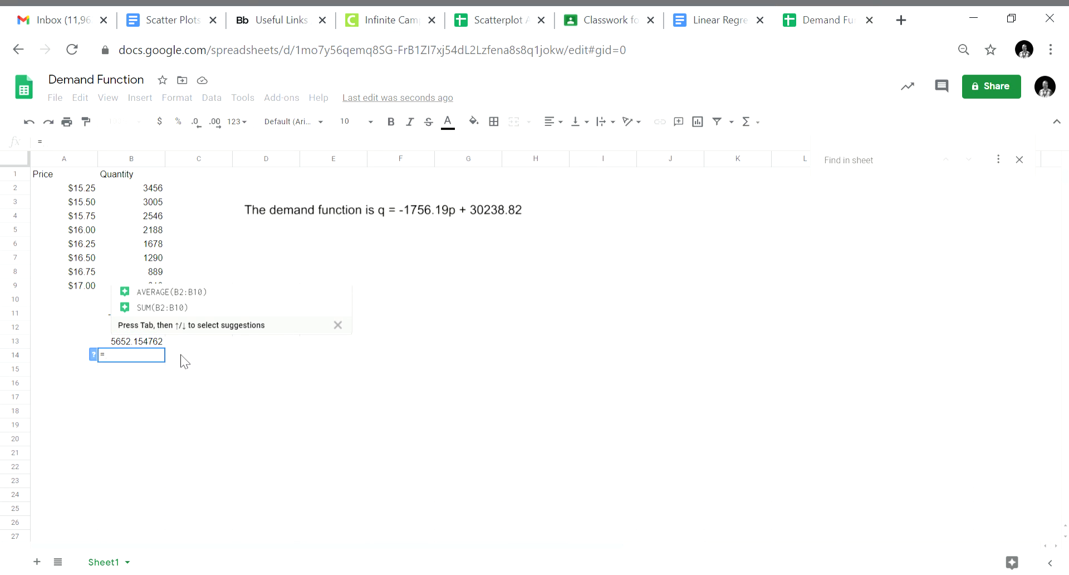
{"action": "type", "text": "co"}
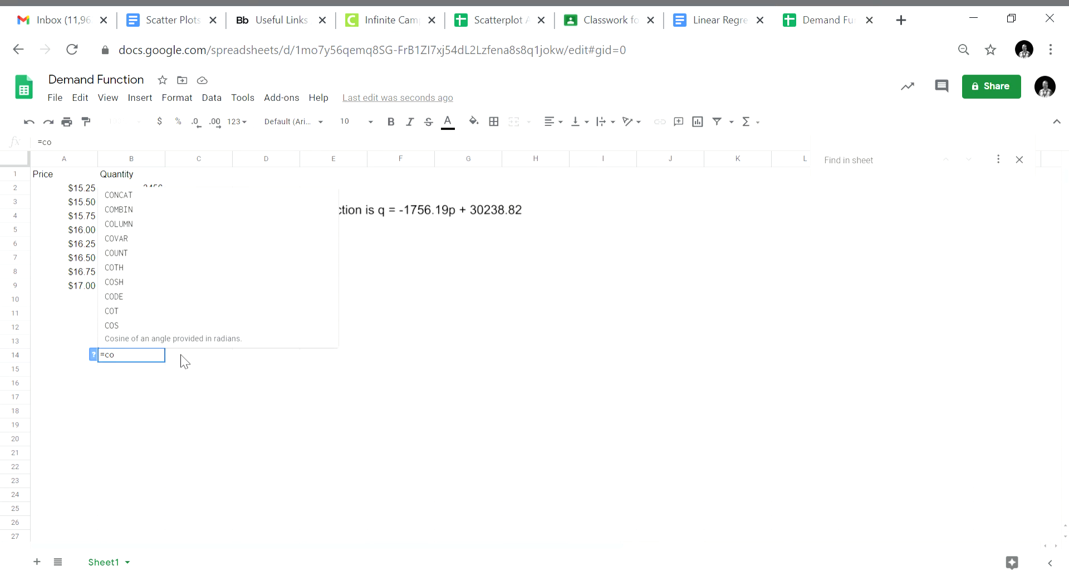
{"action": "type", "text": "r"}
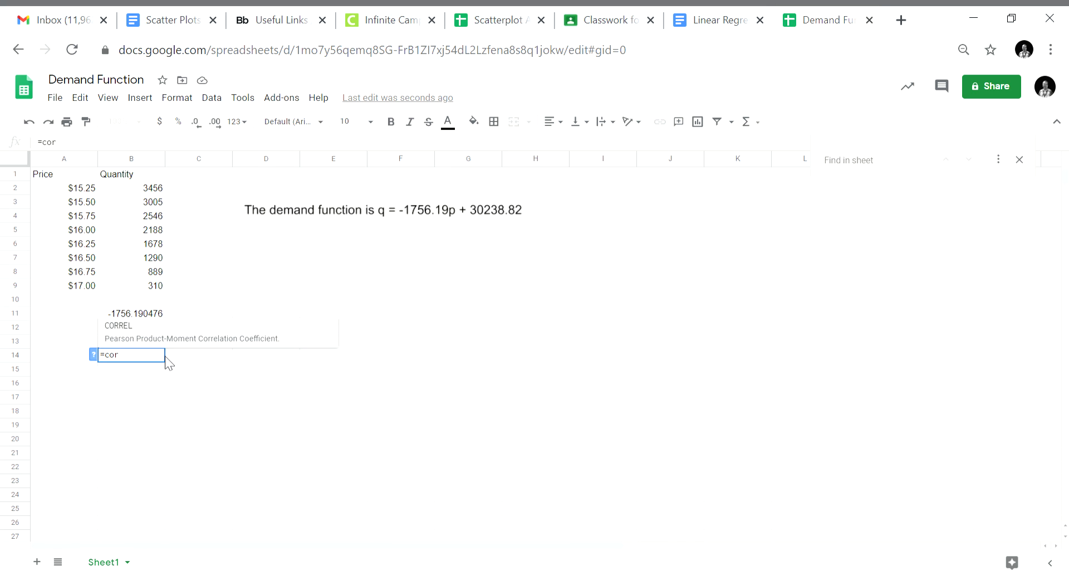
{"action": "type", "text": "rel("}
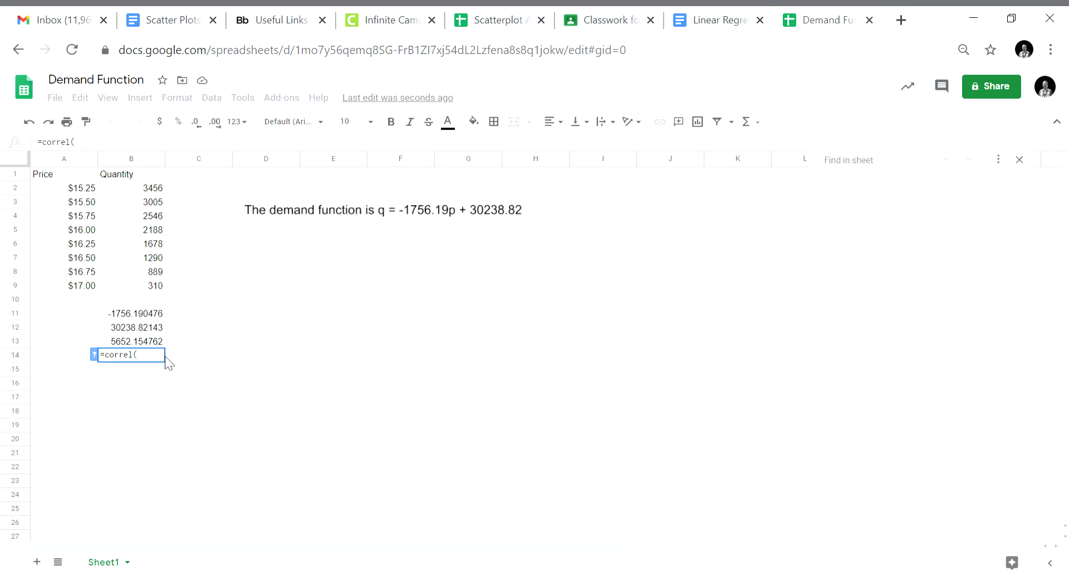
{"action": "type", "text": "b2"}
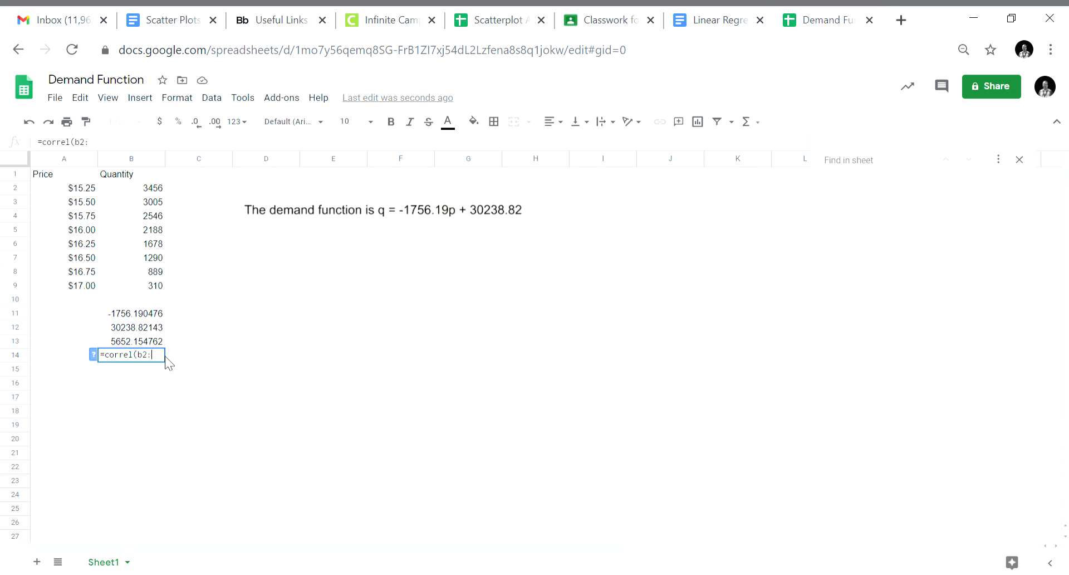
{"action": "type", "text": ":b9,a"}
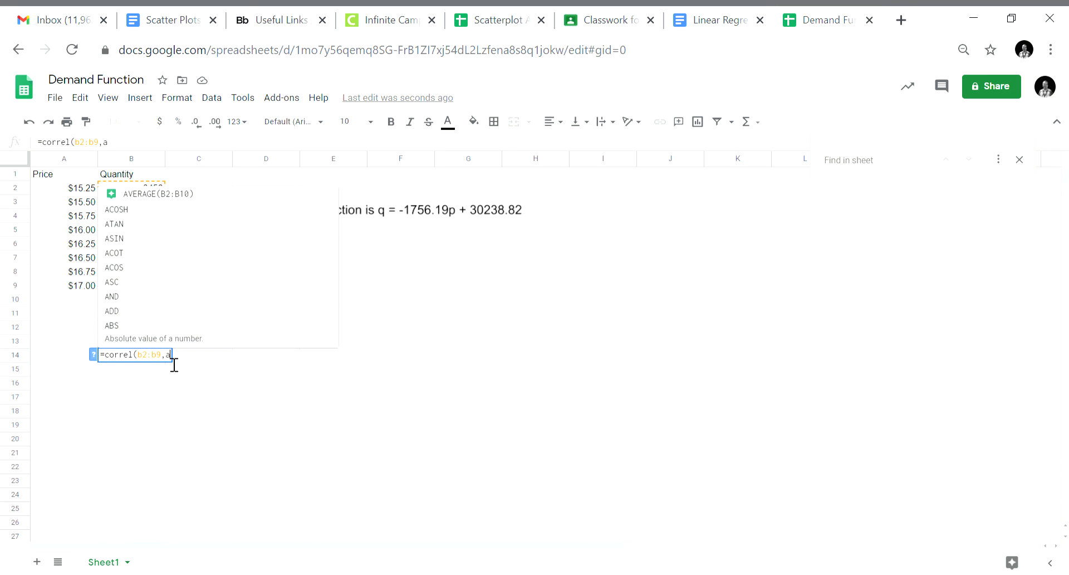
{"action": "type", "text": "2:a"}
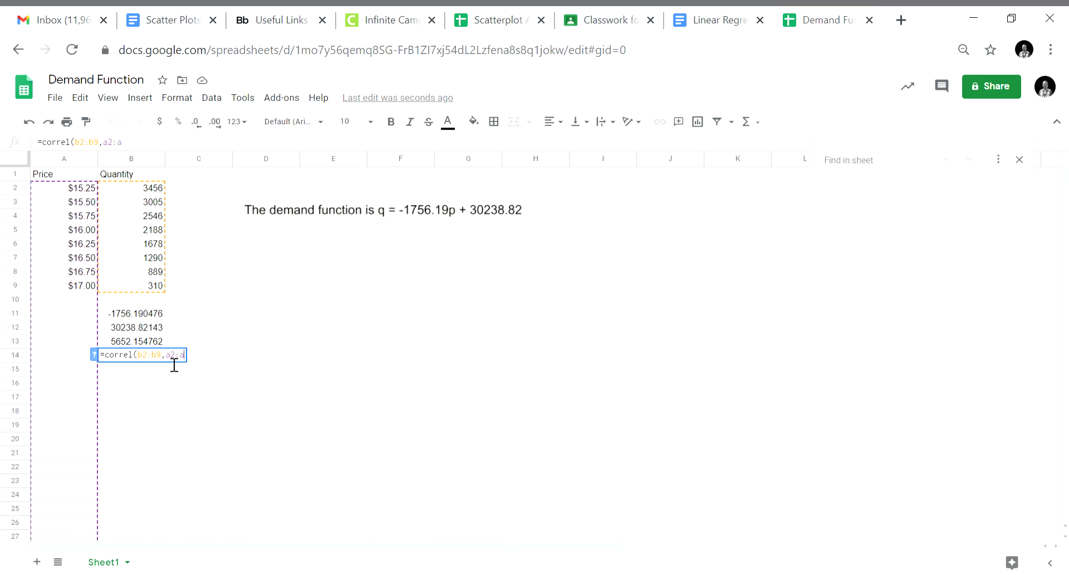
{"action": "type", "text": "9)"}
{"action": "key", "text": "Return"}
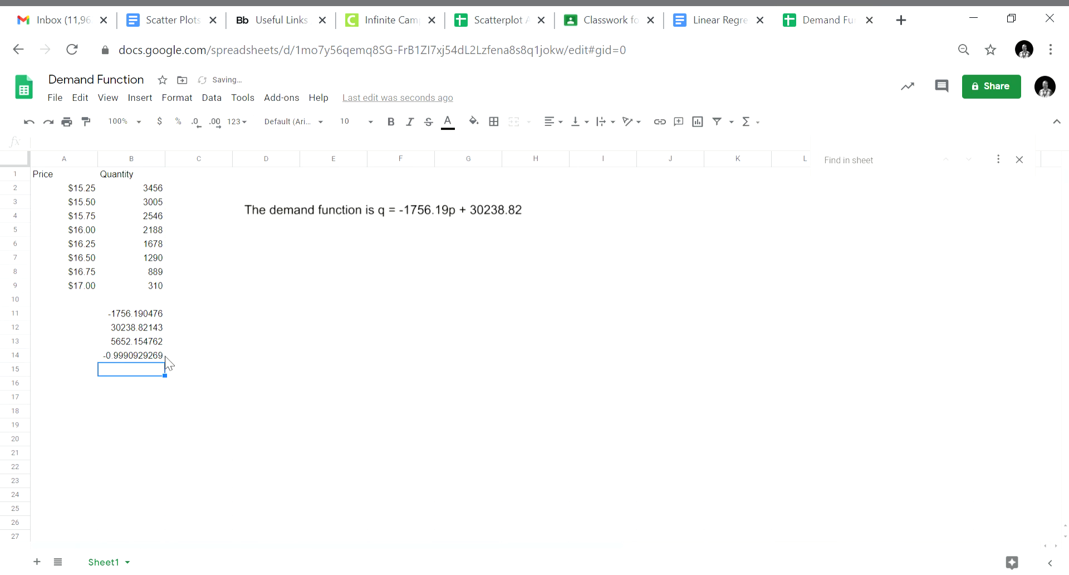